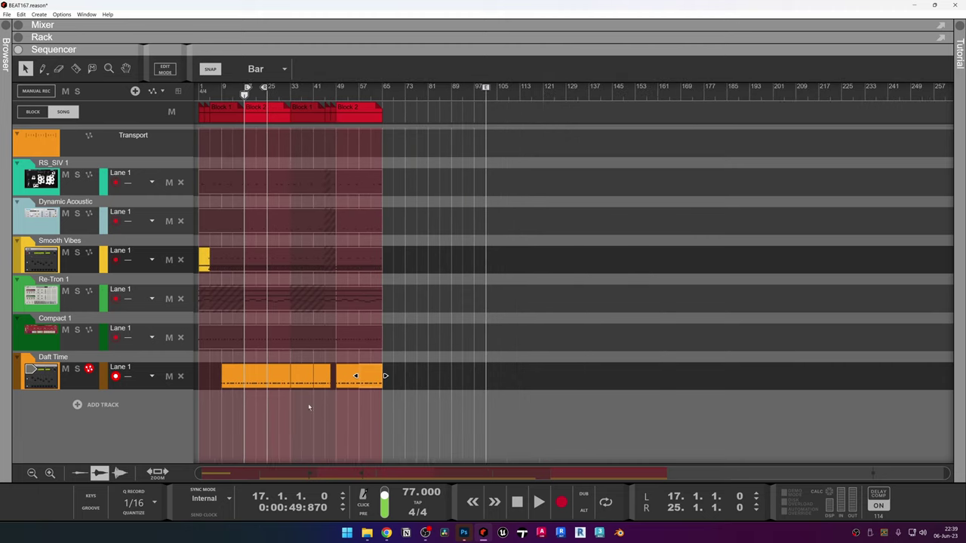
# Solo the RS_SIV 1 track and play the song from bar 17
pyautogui.click(77, 174)
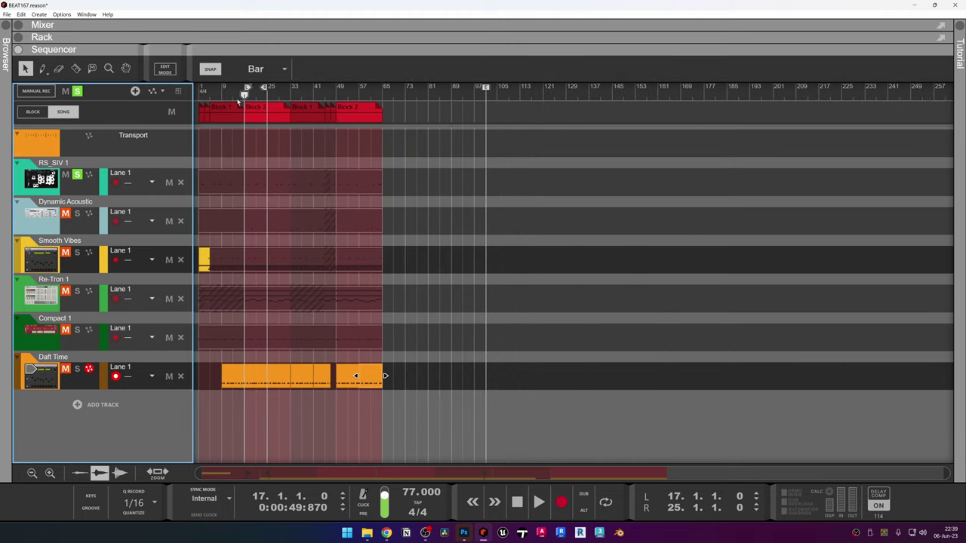
pyautogui.moveTo(244, 95); pyautogui.dragTo(380, 117)
pyautogui.press('space')
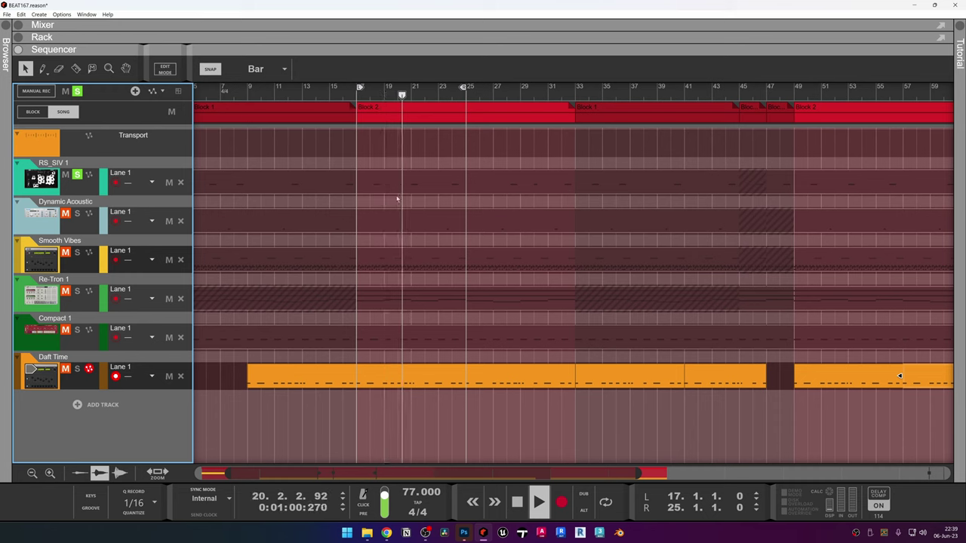
# Set the loop's right locator to bar 21, stop playback and enable looping
pyautogui.keyDown('alt'); pyautogui.click(407, 92); pyautogui.keyUp('alt')
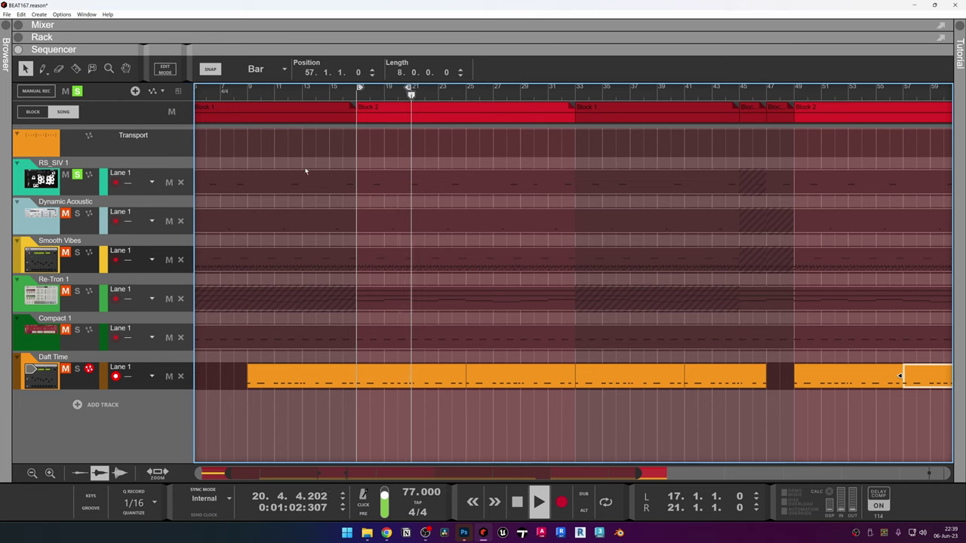
pyautogui.click(517, 502)
pyautogui.click(605, 502)
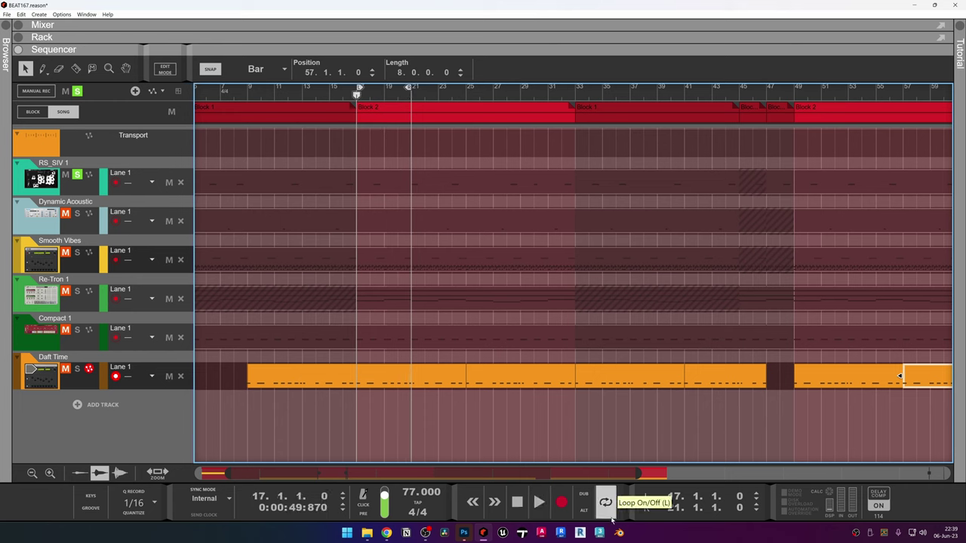
# Solo the Dynamic Acoustic track in place of RS_SIV 1 and play it in the loop over bars 17 to 21
pyautogui.click(76, 213)
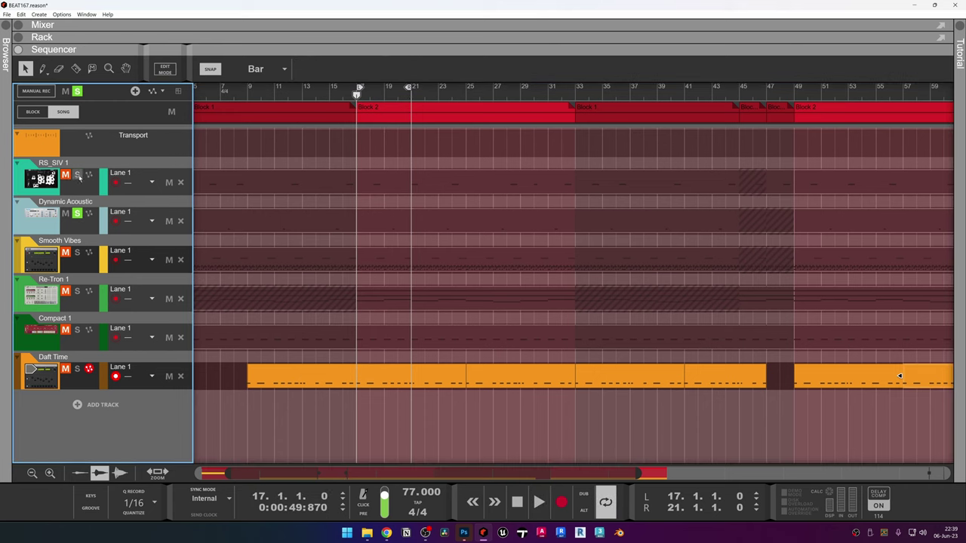
pyautogui.press('space')
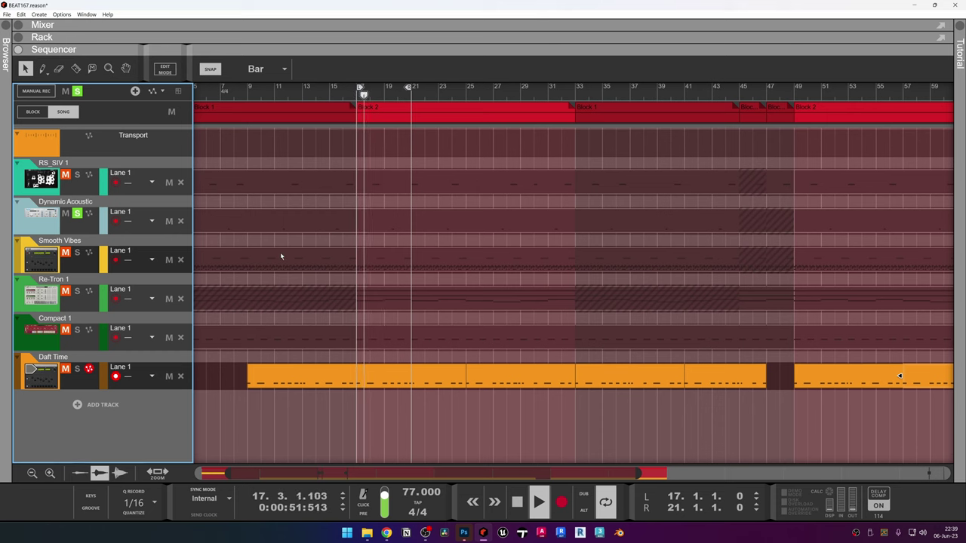
pyautogui.scroll(3, 340, 279)
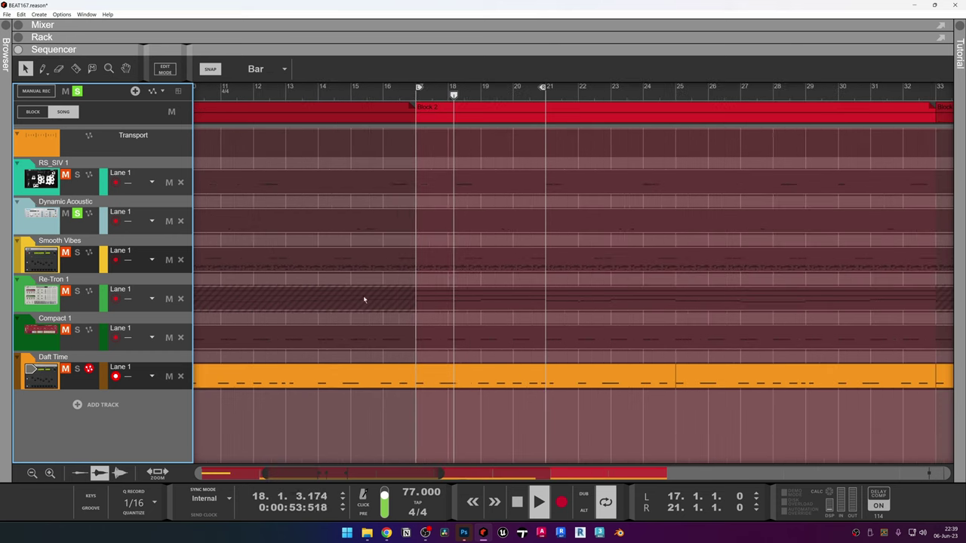
pyautogui.scroll(2, 370, 302)
pyautogui.scroll(-3, 402, 259)
pyautogui.scroll(2, 398, 259)
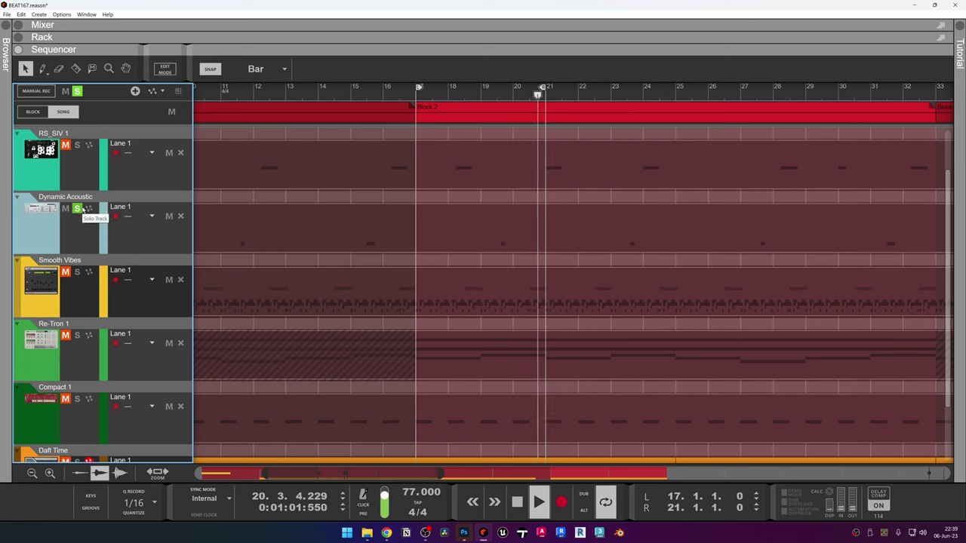
pyautogui.press('space')
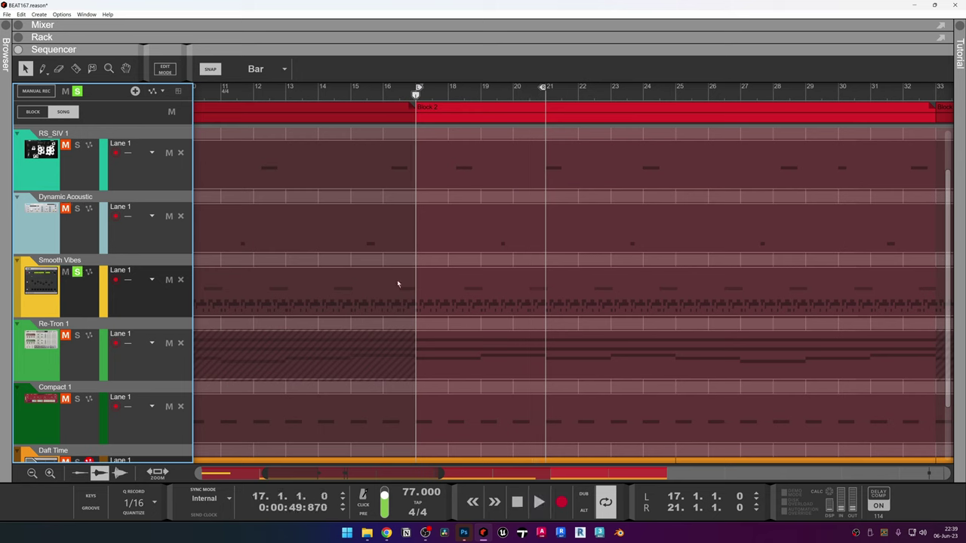
# Play the loop with only the Smooth Vibes track soloed, and stop playback
pyautogui.press('space')
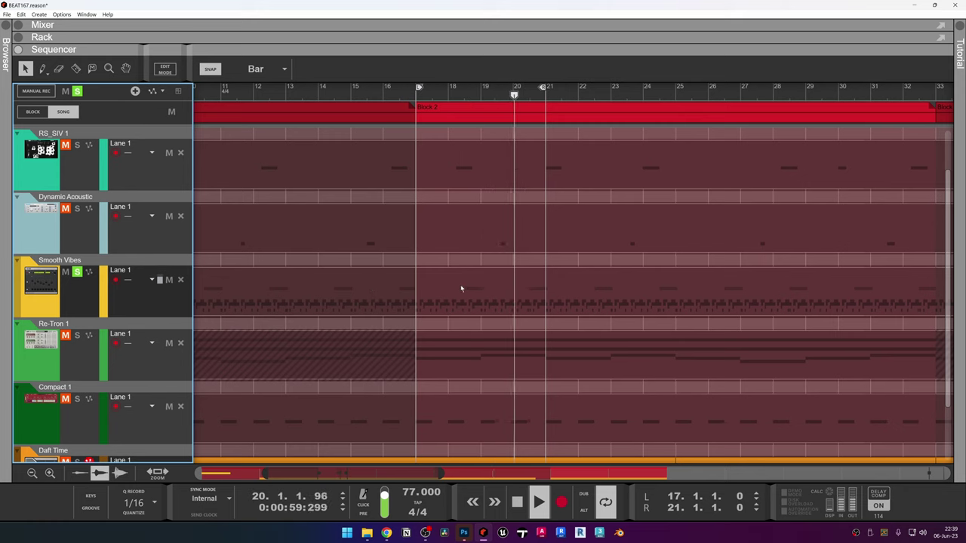
pyautogui.scroll(-2, 460, 284)
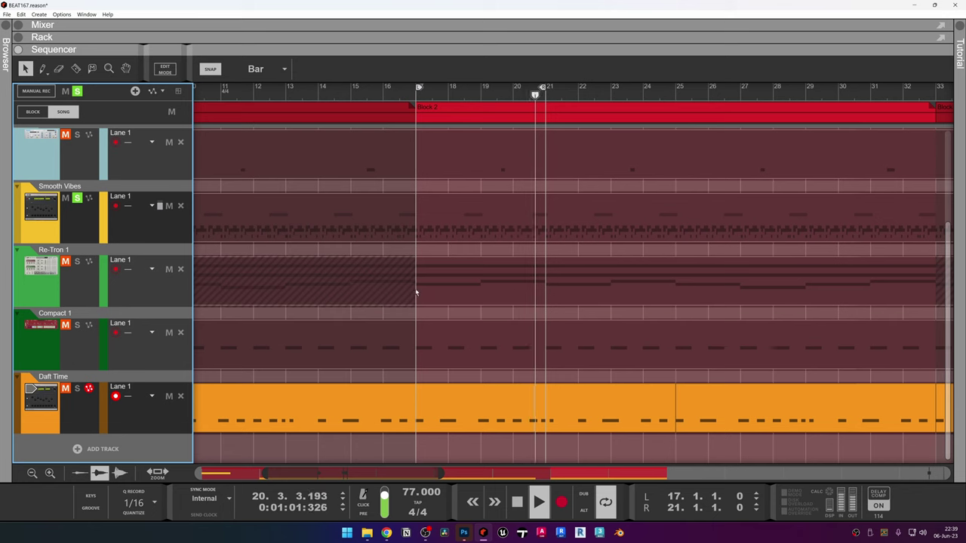
pyautogui.press('space')
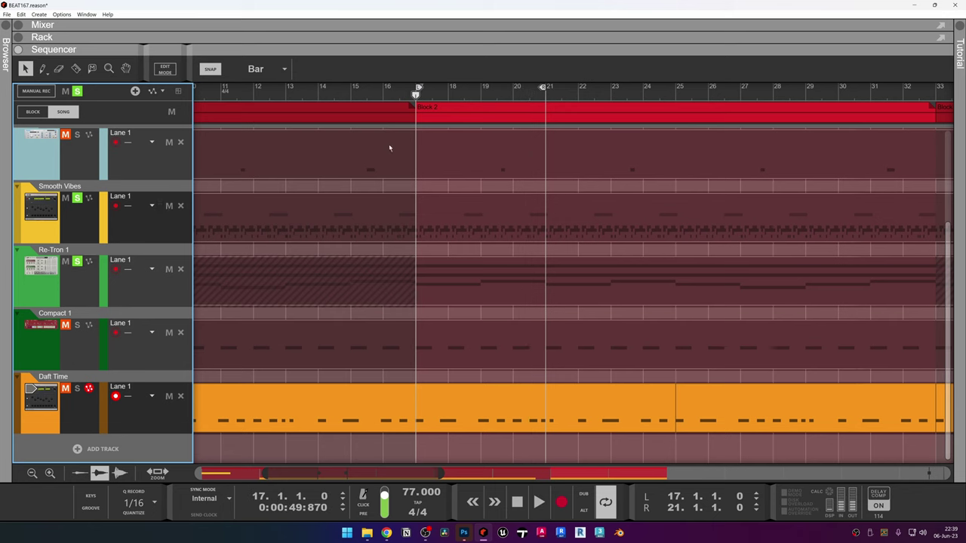
# Audition the Re-Tron 1 track in the loop, first together with Smooth Vibes and a second time soloed alone
pyautogui.press('space')
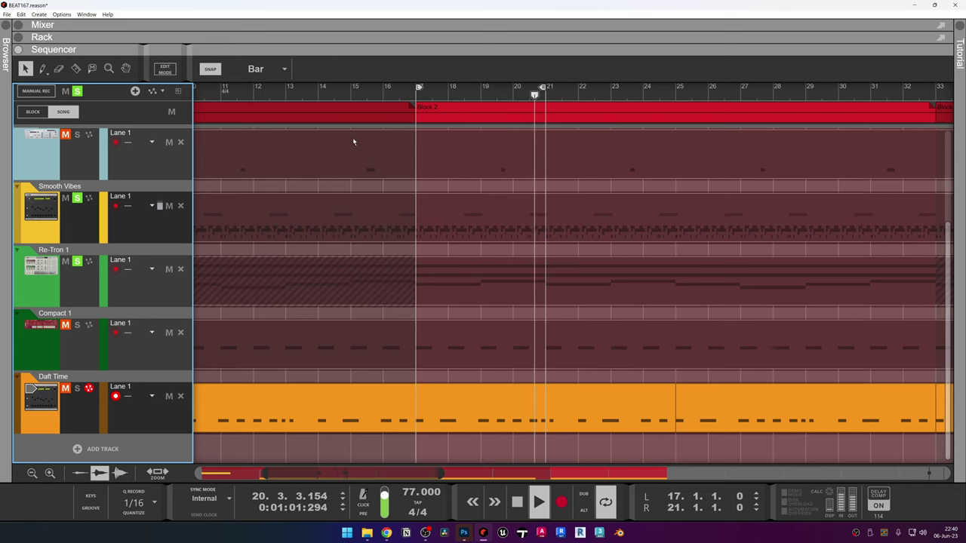
pyautogui.press('space')
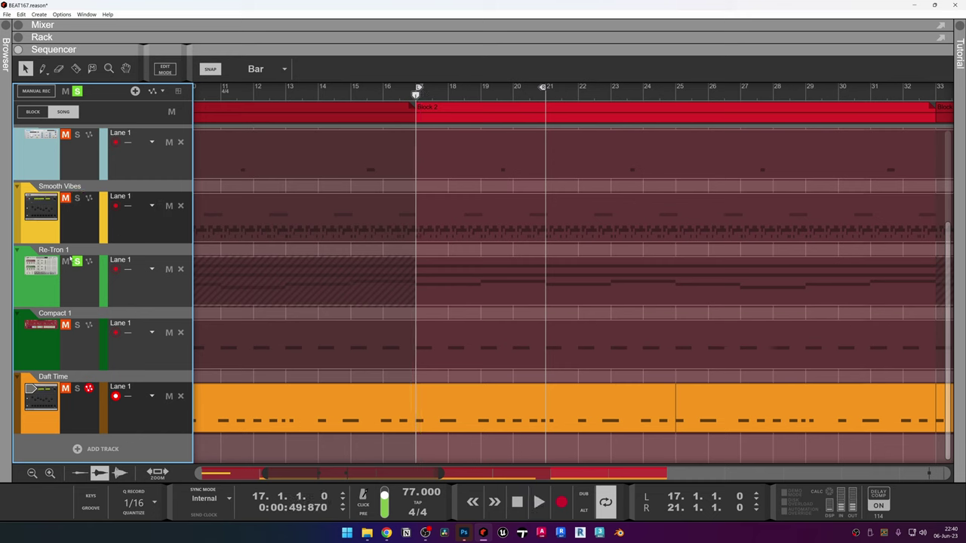
pyautogui.press('space')
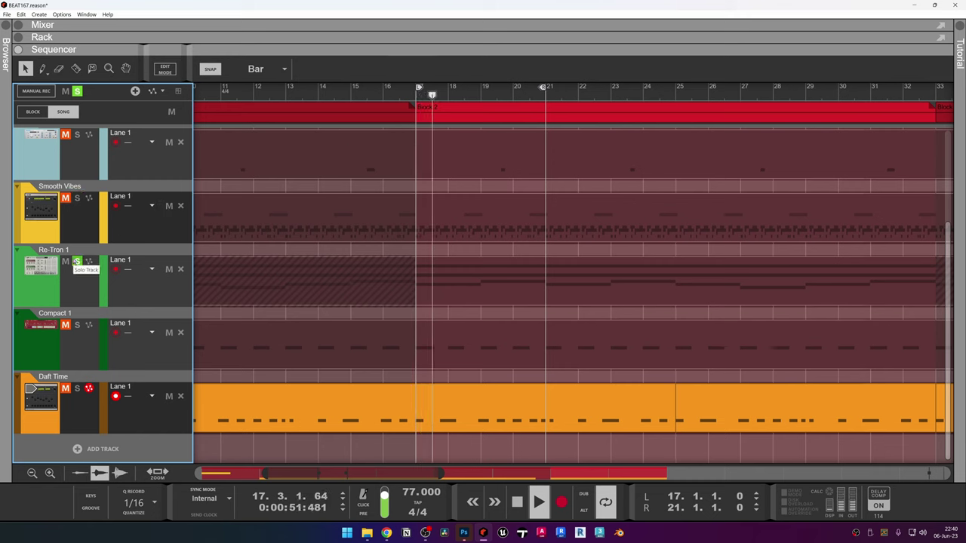
pyautogui.press('space')
pyautogui.click(517, 502)
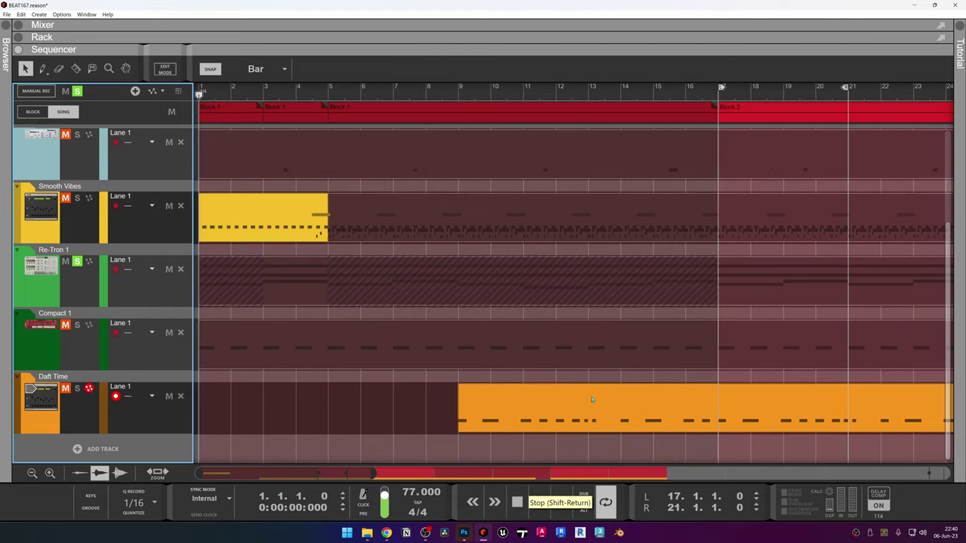
pyautogui.click(728, 117)
pyautogui.press('space')
pyautogui.press('-')
pyautogui.press('-')
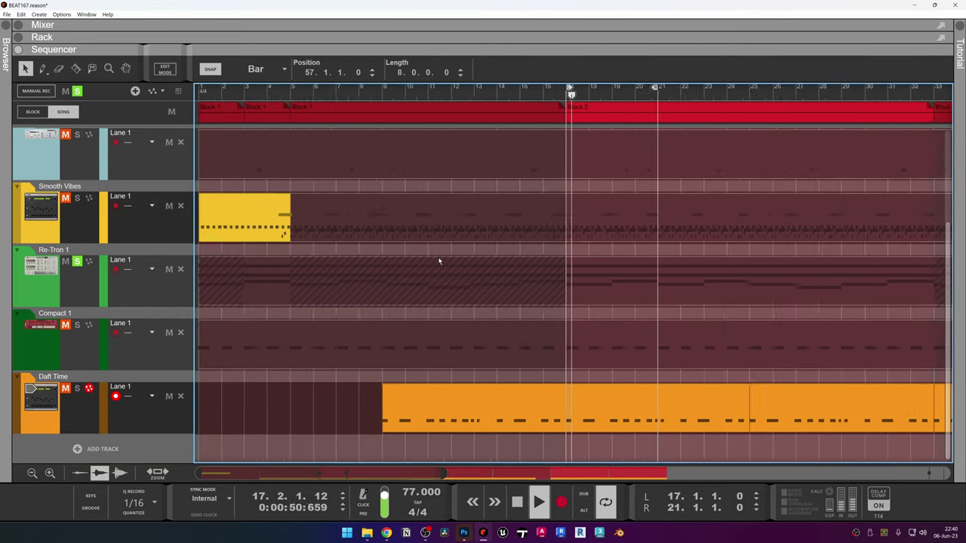
pyautogui.press('+')
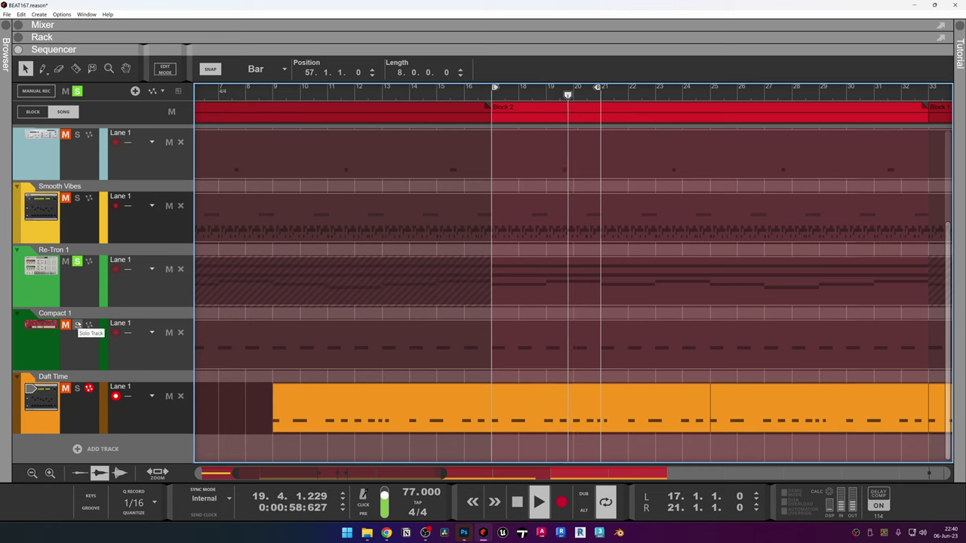
pyautogui.press('space')
# Audition the Compact 1 track alone in the loop, followed by the Daft Time track alone
pyautogui.click(77, 325)
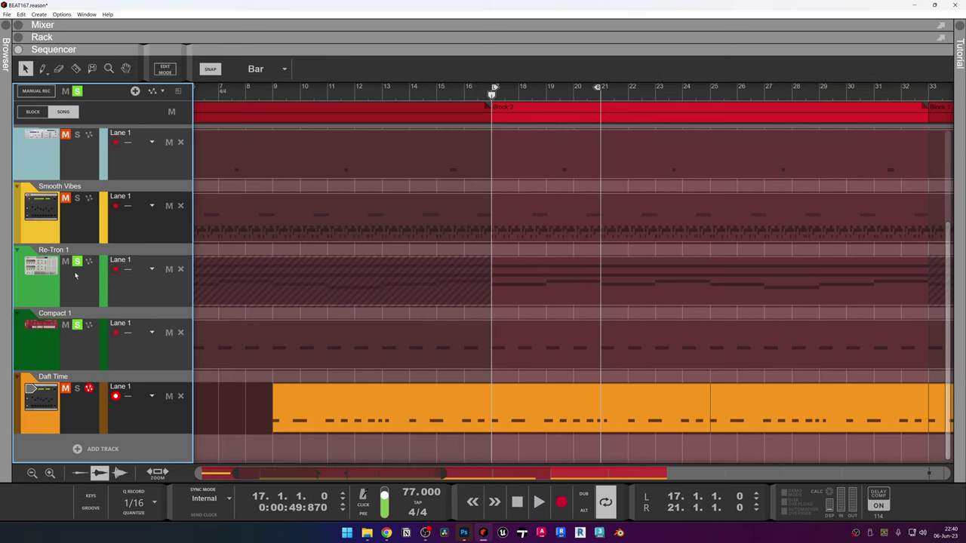
pyautogui.press('space')
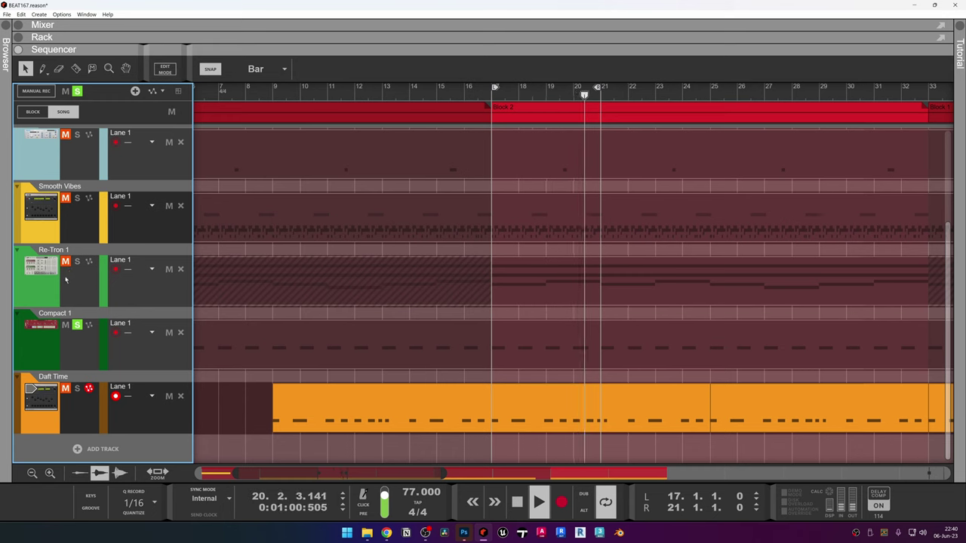
pyautogui.press('space')
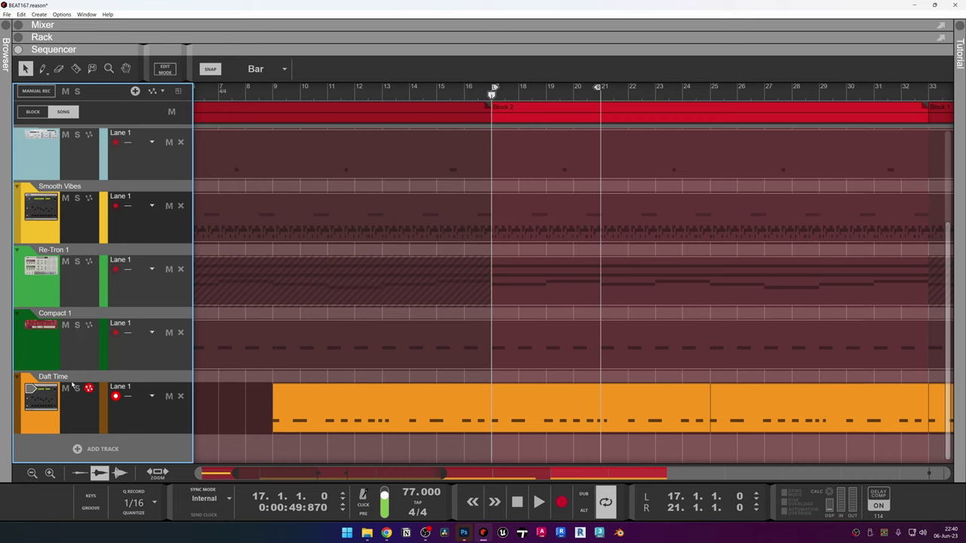
pyautogui.press('space')
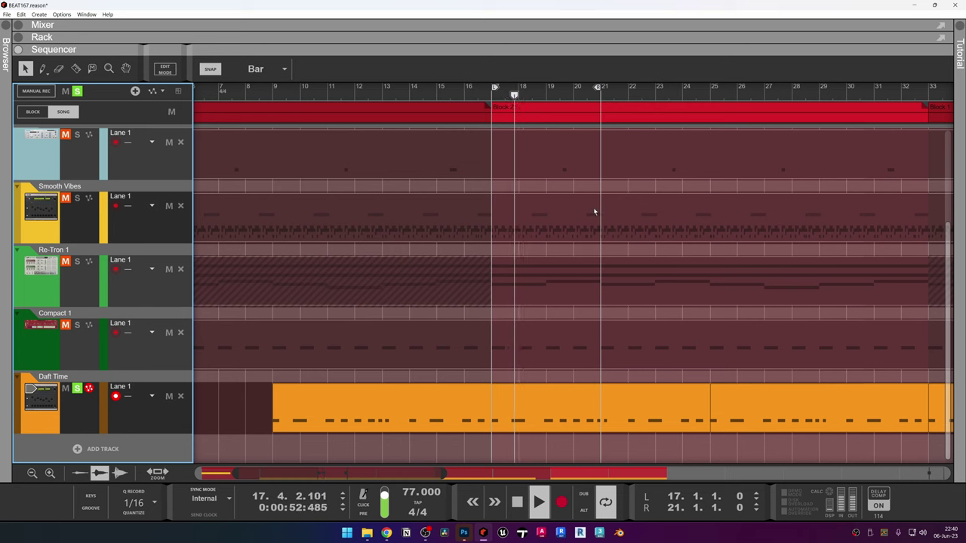
pyautogui.press('space')
# Return the song position to bar 1 and turn looping off
pyautogui.keyDown('ctrl'); pyautogui.scroll(-3, 461, 180); pyautogui.keyUp('ctrl')
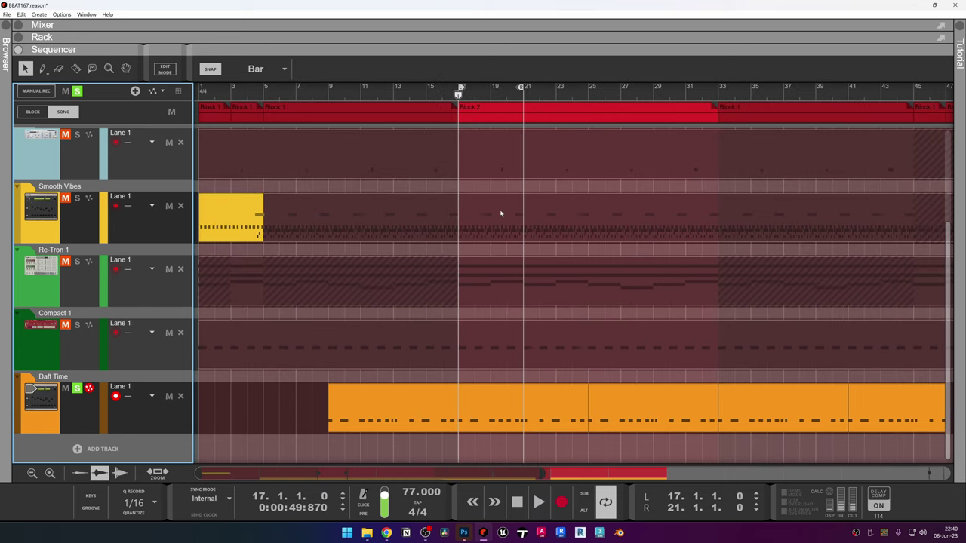
pyautogui.scroll(3, 458, 262)
pyautogui.keyDown('ctrl'); pyautogui.keyDown('shift'); pyautogui.scroll(-2, 458, 261); pyautogui.keyUp('shift'); pyautogui.keyUp('ctrl')
pyautogui.keyDown('ctrl'); pyautogui.keyDown('shift'); pyautogui.scroll(-2, 458, 261); pyautogui.keyUp('shift'); pyautogui.keyUp('ctrl')
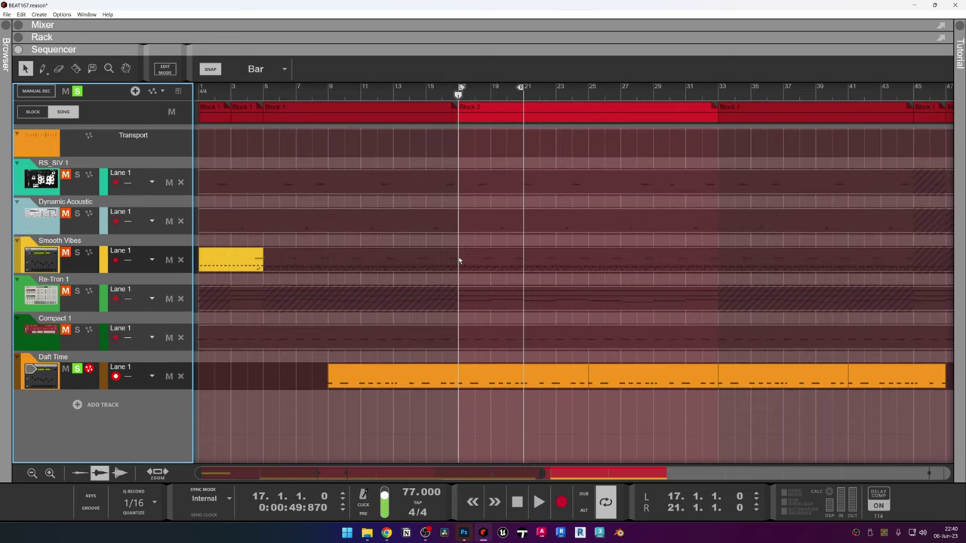
pyautogui.keyDown('ctrl'); pyautogui.scroll(-3, 456, 257); pyautogui.keyUp('ctrl')
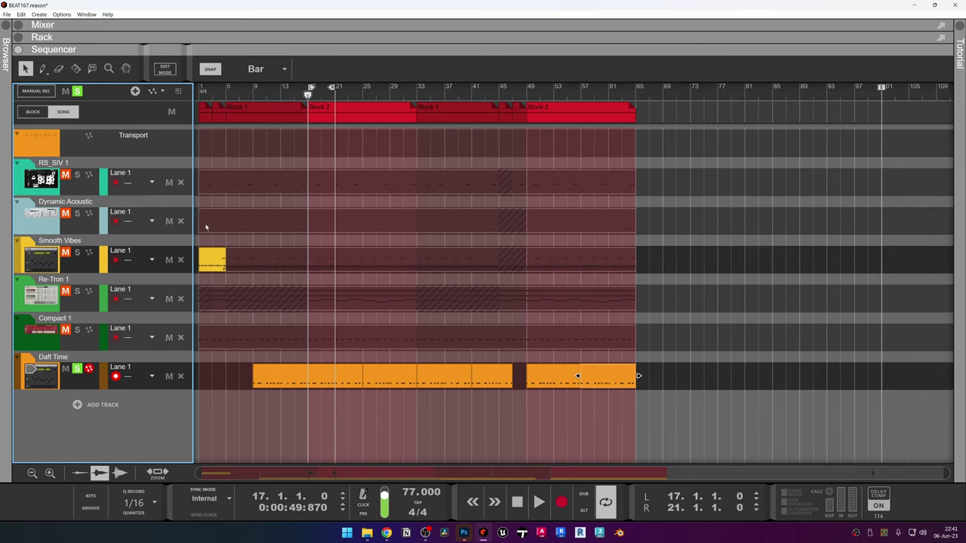
pyautogui.click(198, 91)
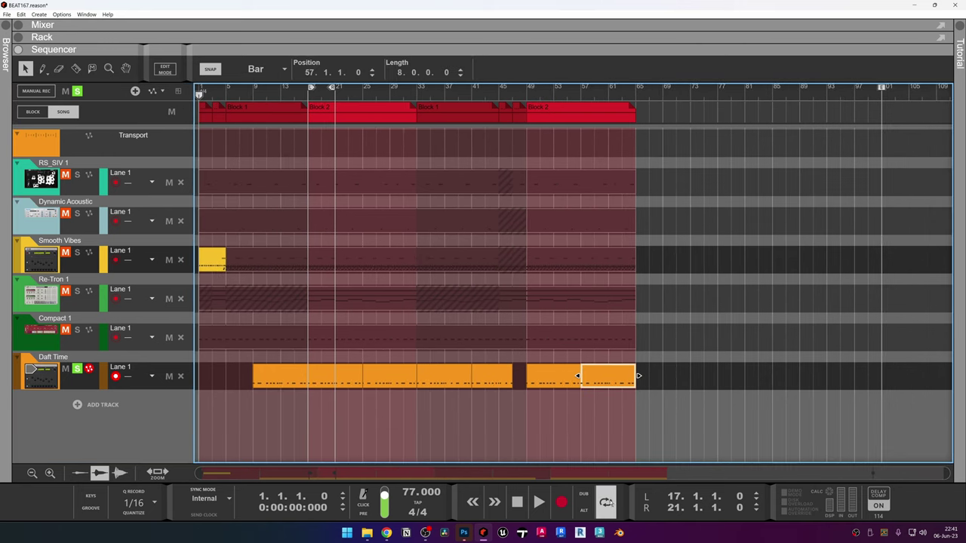
# Add an audio track below Daft Time and clear the solo on Daft Time
pyautogui.click(150, 405)
pyautogui.click(77, 368)
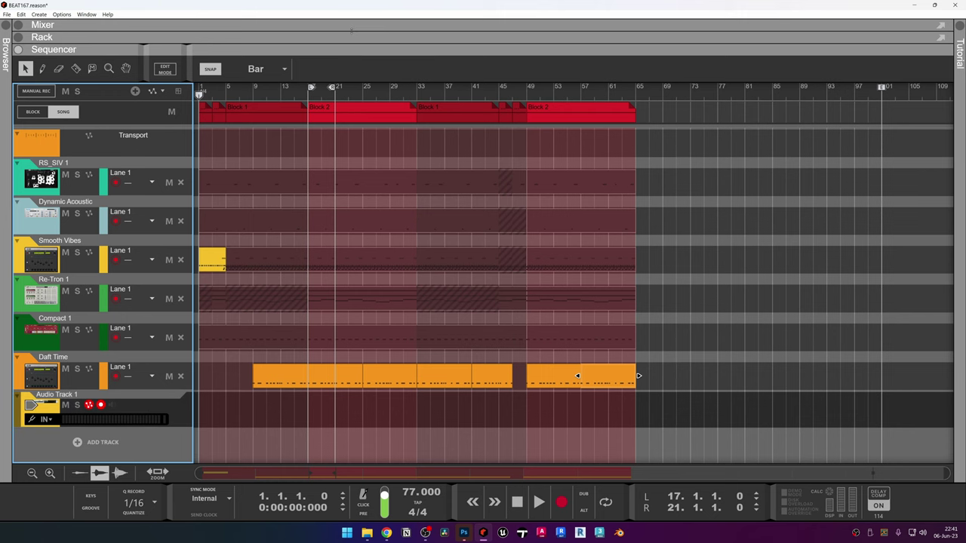
# Examine the instruments and effects in the rack up to the master section, and return to the sequencer
pyautogui.press('F6')
pyautogui.scroll(10, 211, 317)
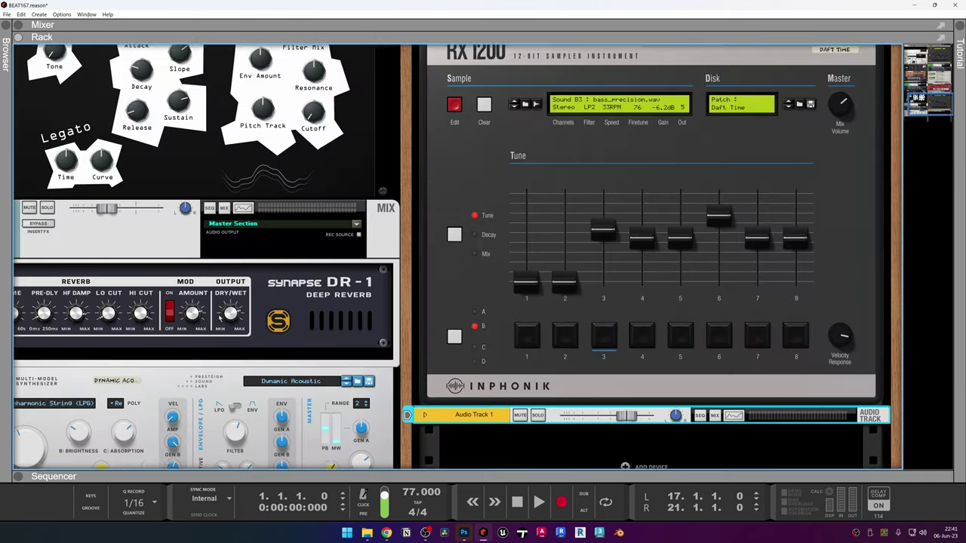
pyautogui.scroll(3, 220, 316)
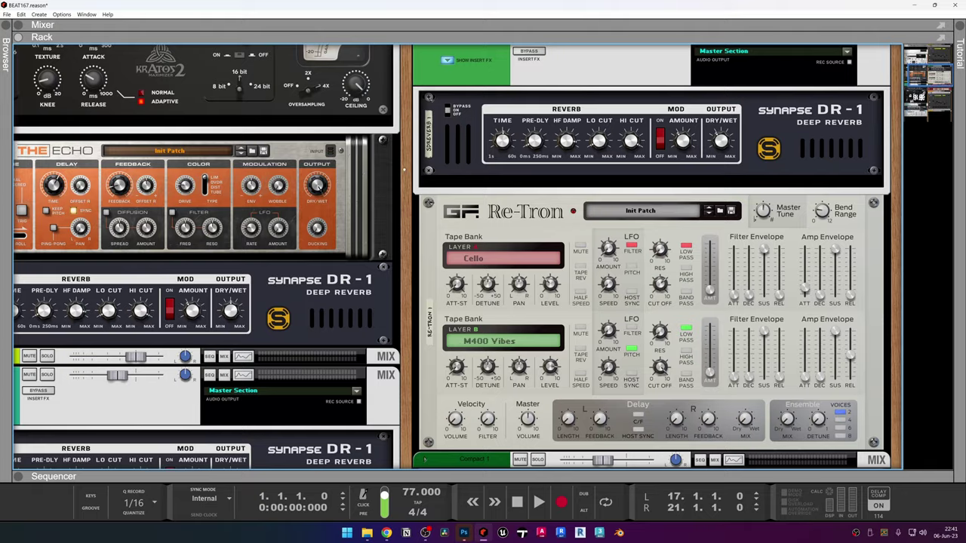
pyautogui.scroll(12, 313, 287)
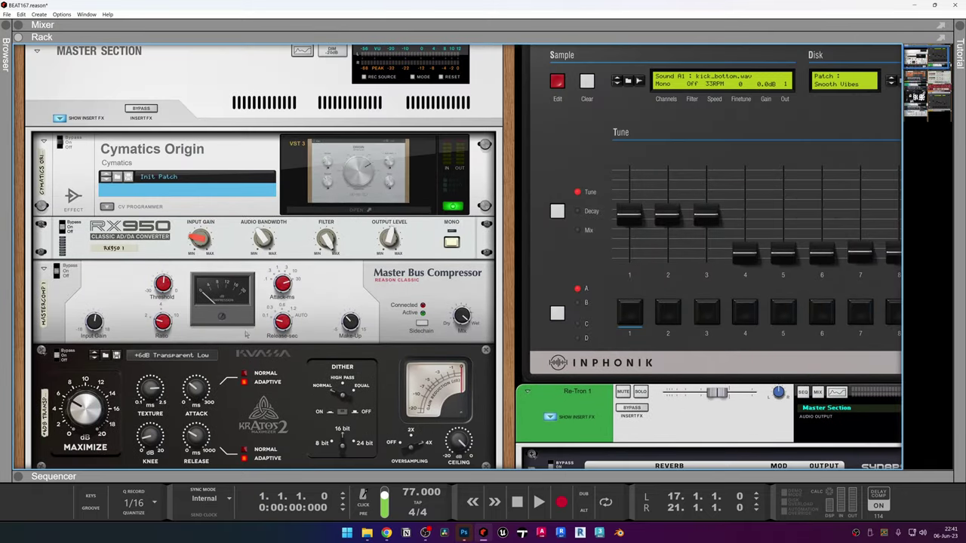
pyautogui.scroll(-20, 289, 303)
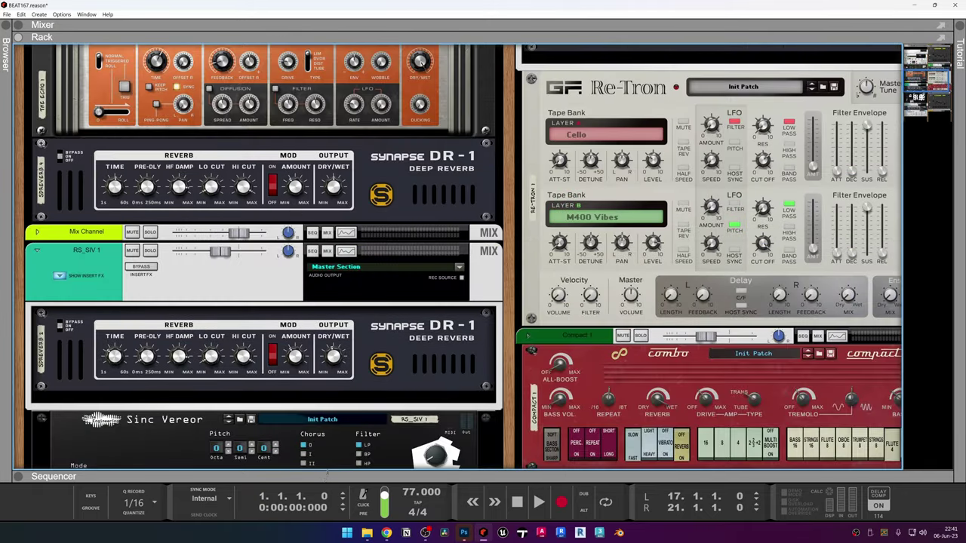
pyautogui.click(326, 476)
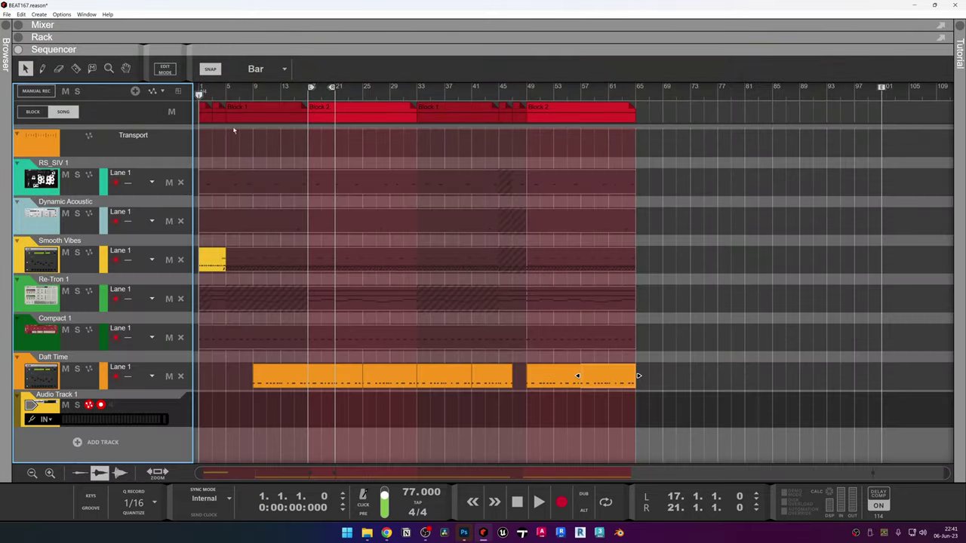
# Mute Audio Track 1 and start recording onto it from bar 1, with the rack in view
pyautogui.click(45, 419)
pyautogui.click(91, 112)
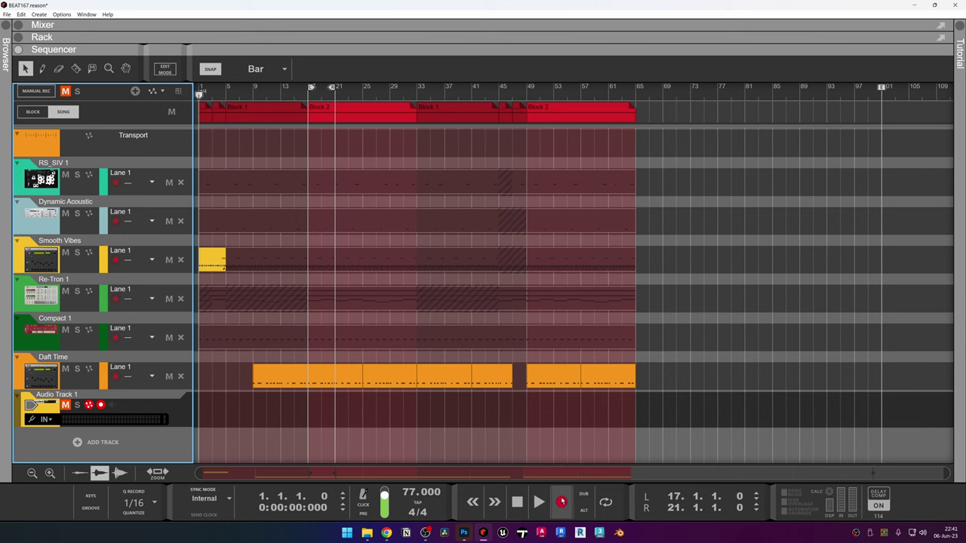
pyautogui.click(561, 501)
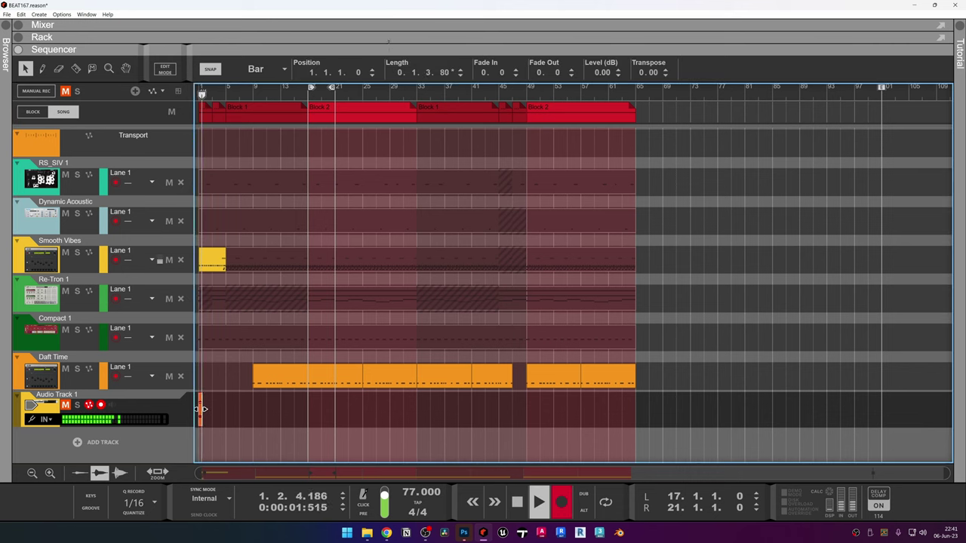
pyautogui.press('F6')
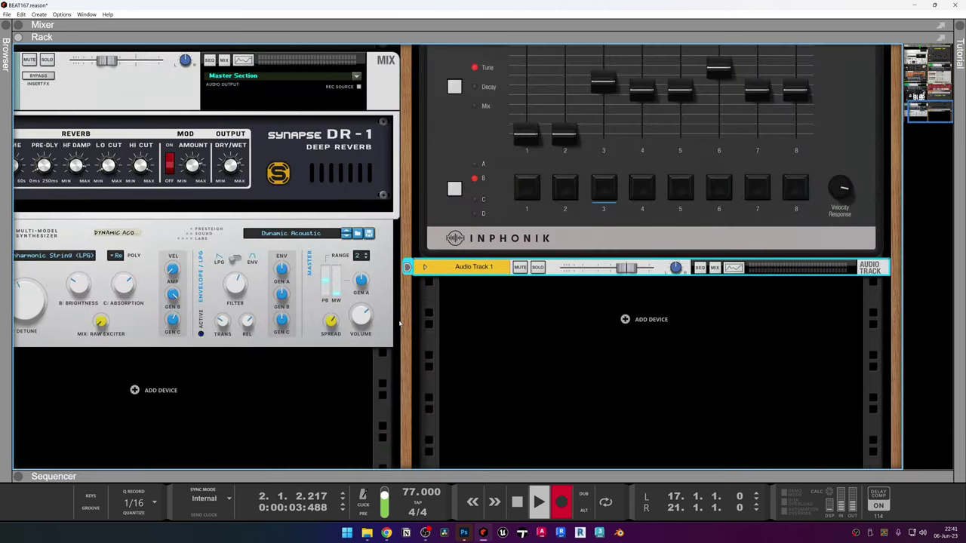
# Examine the rack devices from Audio Track 1 up to the master section and its insert effects while recording
pyautogui.scroll(3, 400, 323)
pyautogui.scroll(10, 502, 166)
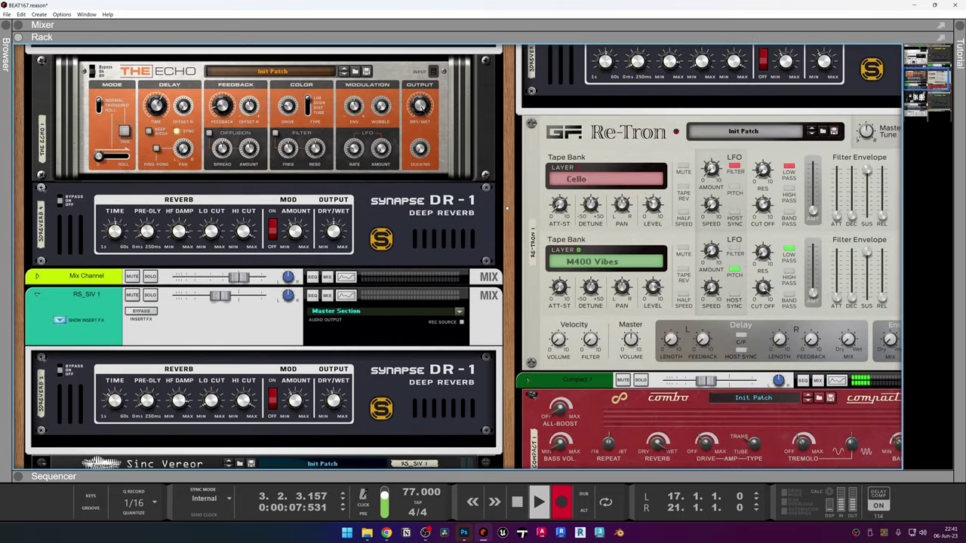
pyautogui.scroll(12, 507, 207)
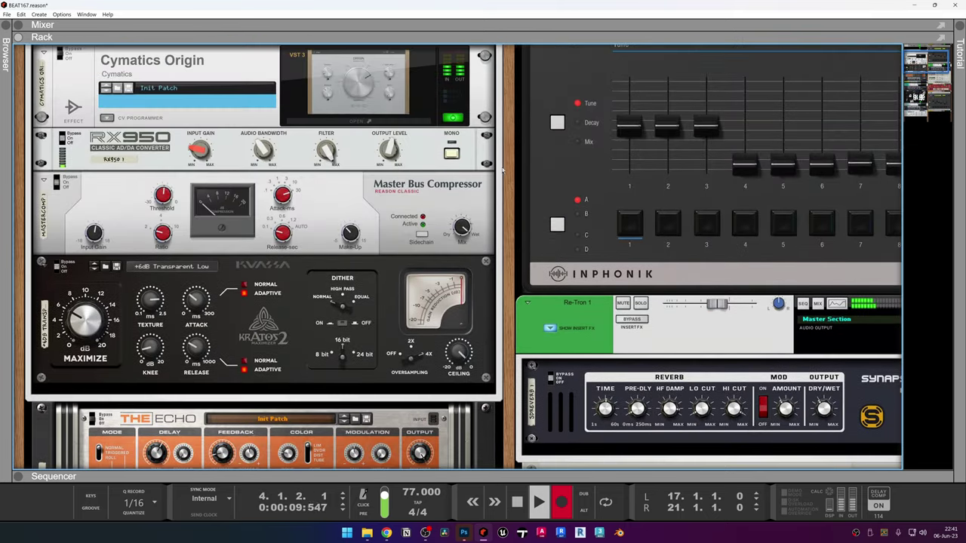
pyautogui.scroll(4, 502, 170)
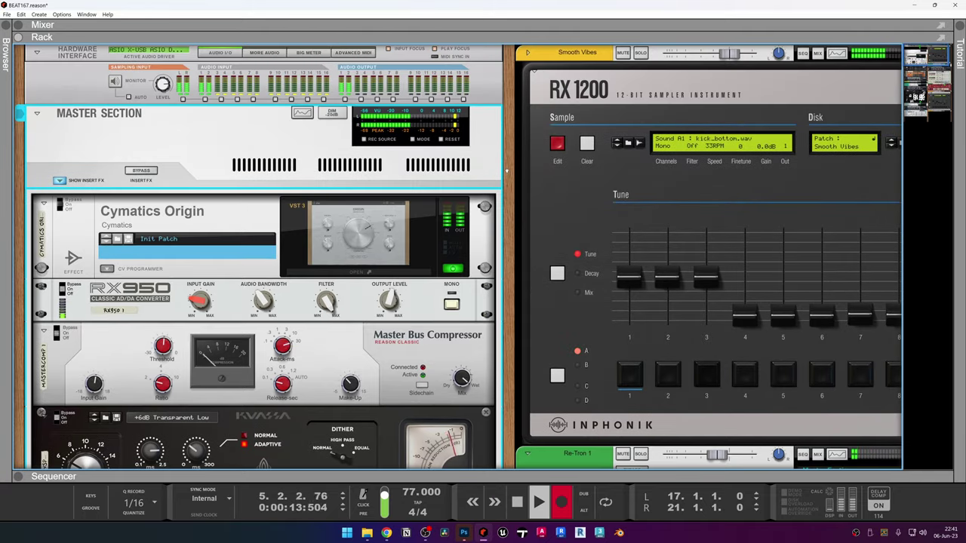
pyautogui.hscroll(3, 506, 172)
pyautogui.scroll(-2, 506, 171)
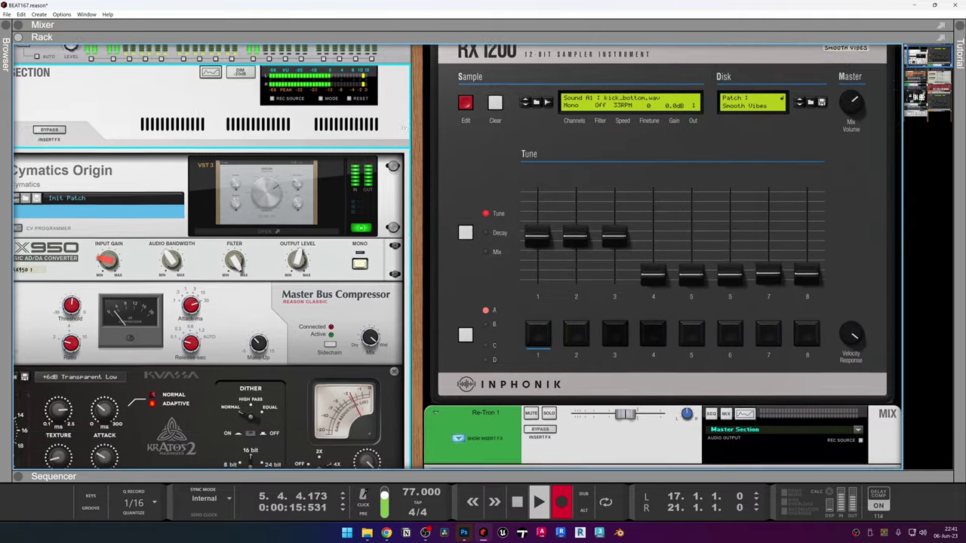
pyautogui.hscroll(-3, 528, 93)
pyautogui.scroll(1, 528, 94)
pyautogui.scroll(-3, 529, 93)
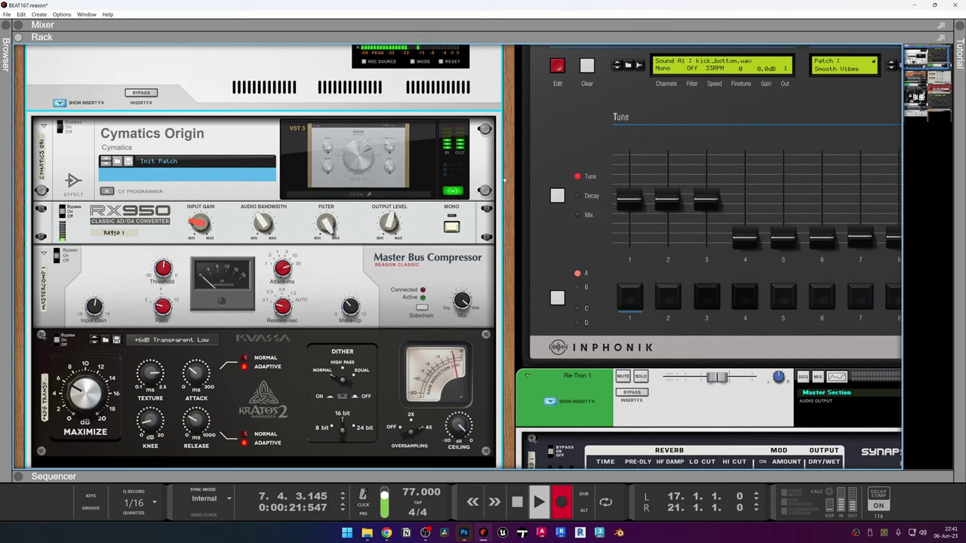
pyautogui.scroll(-3, 506, 257)
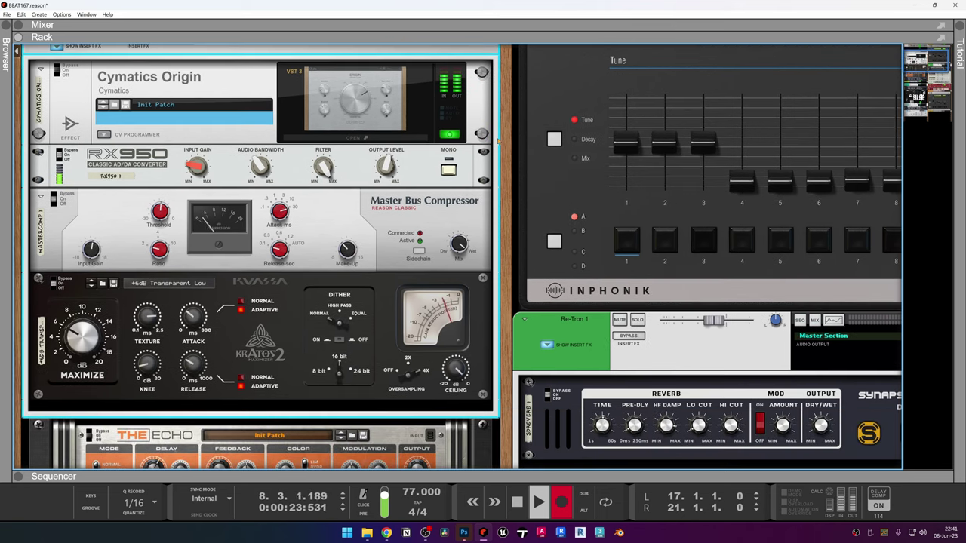
pyautogui.scroll(-3, 498, 142)
# Bring the sequencer back to full view and check the recording on Audio Track 1 against the song blocks
pyautogui.moveTo(491, 473); pyautogui.dragTo(491, 108)
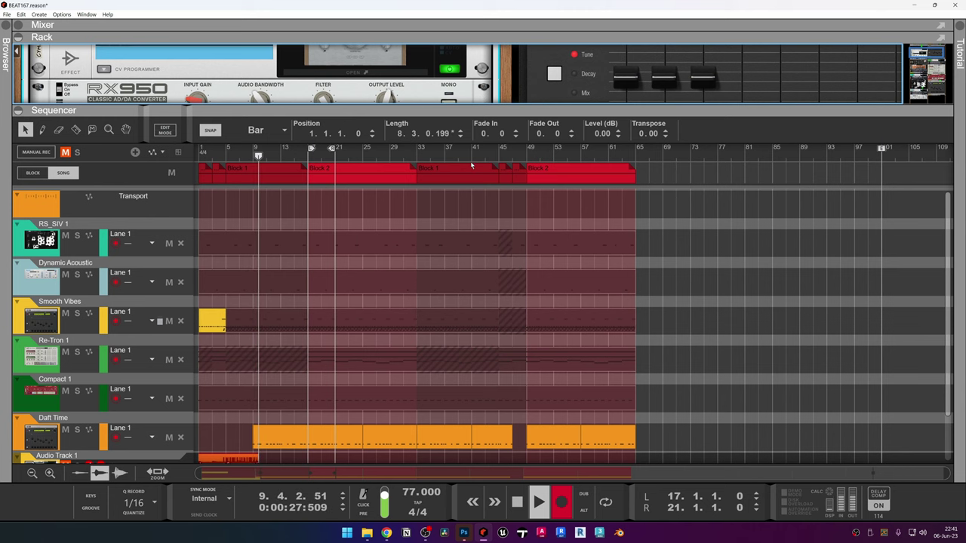
pyautogui.scroll(-3, 464, 302)
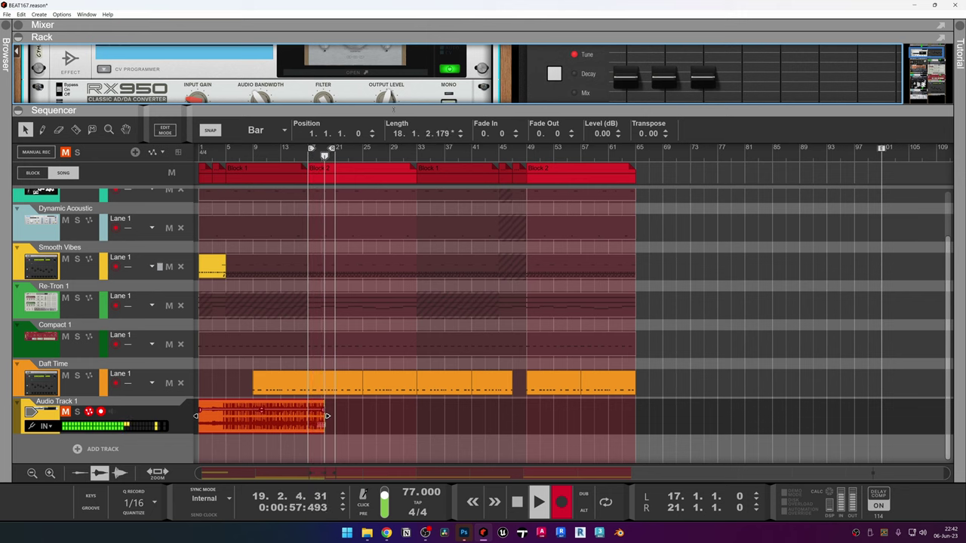
pyautogui.click(406, 36)
pyautogui.scroll(2, 309, 373)
pyautogui.scroll(2, 310, 373)
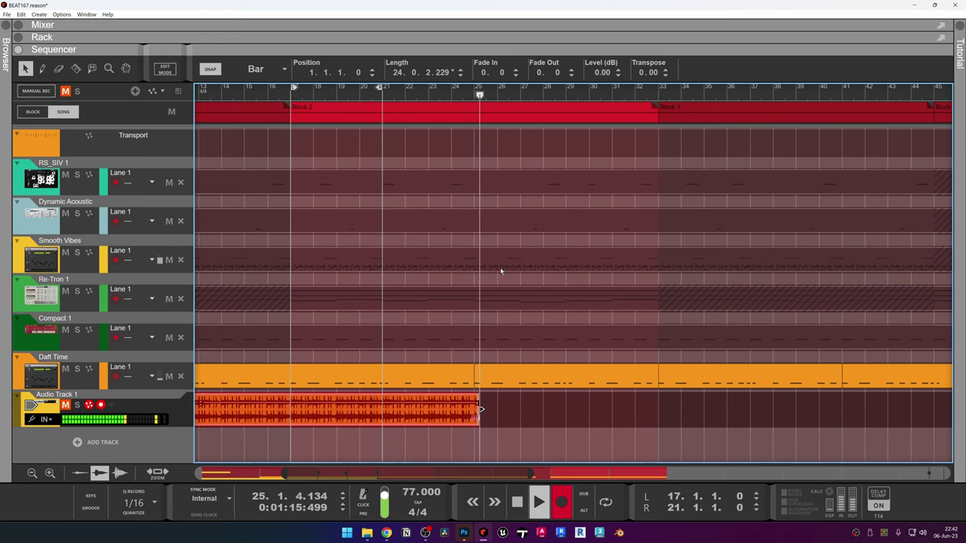
pyautogui.scroll(-2, 506, 274)
pyautogui.scroll(-1, 503, 275)
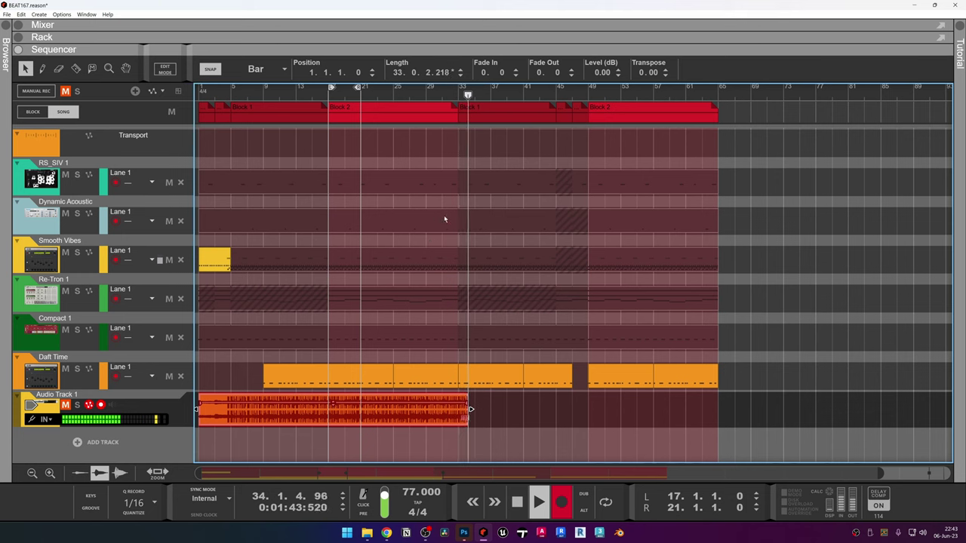
# Raise the Compact 1 channel level to -8.58 dB in the mixer and return to the sequencer
pyautogui.click(488, 25)
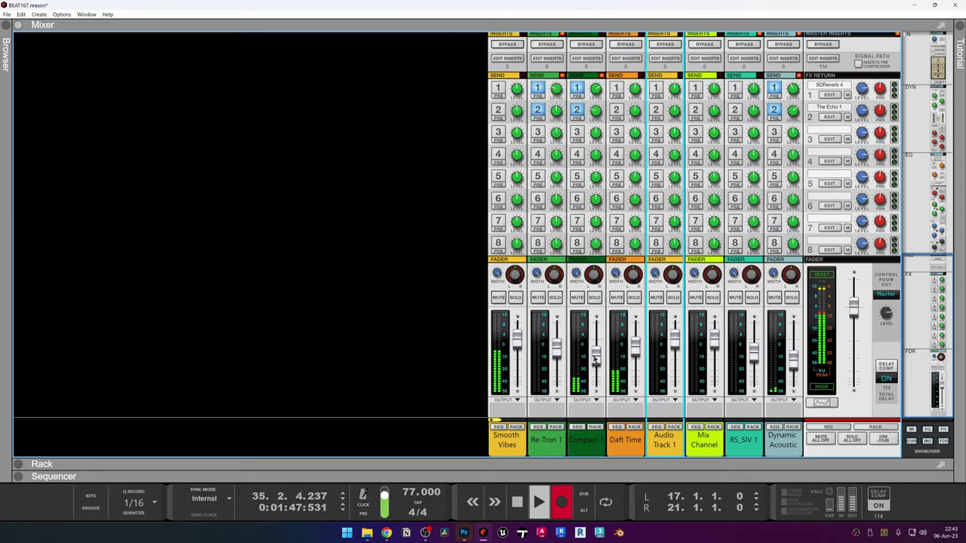
pyautogui.moveTo(594, 360); pyautogui.dragTo(595, 355)
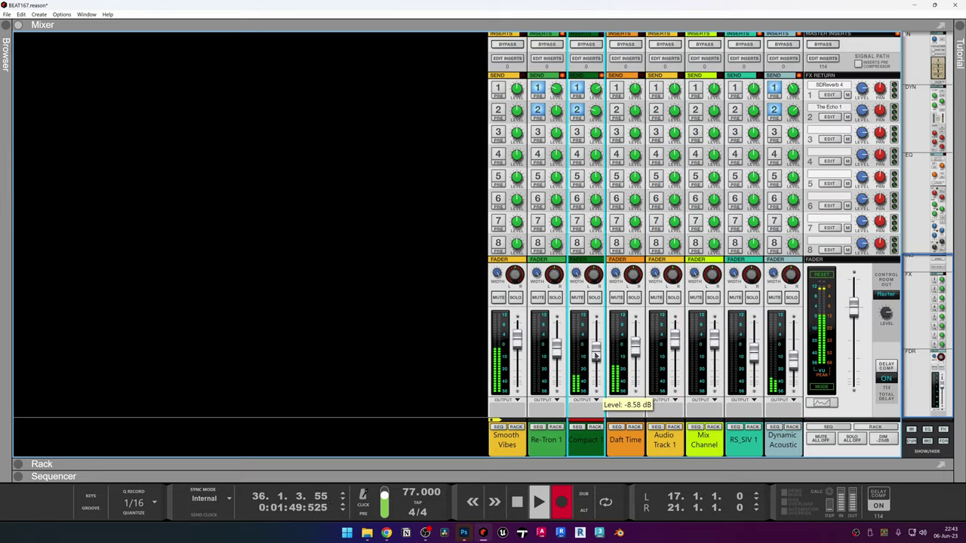
pyautogui.click(533, 474)
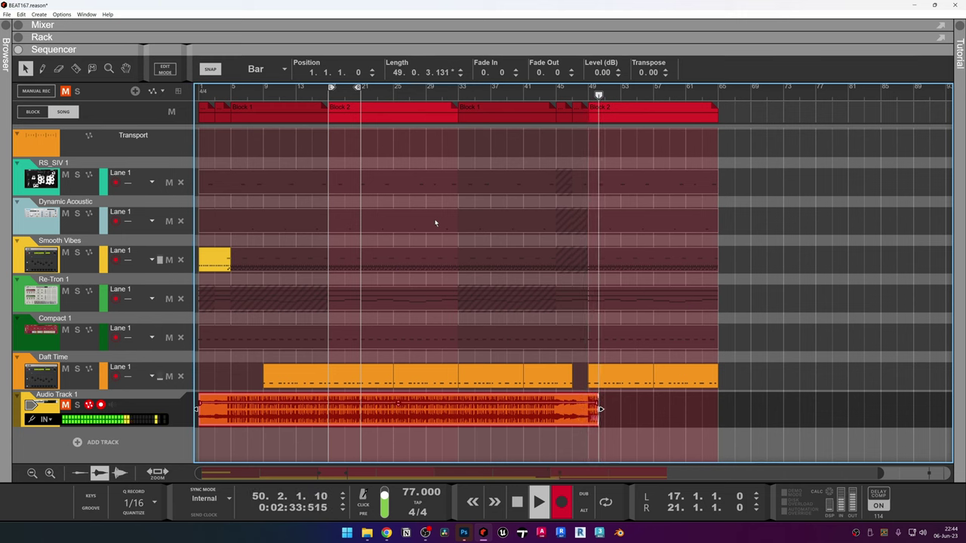
# Extend the last Block 2 to 24 bars and duplicate the last 8-bar Daft Time clip so it starts at bar 65
pyautogui.click(664, 113)
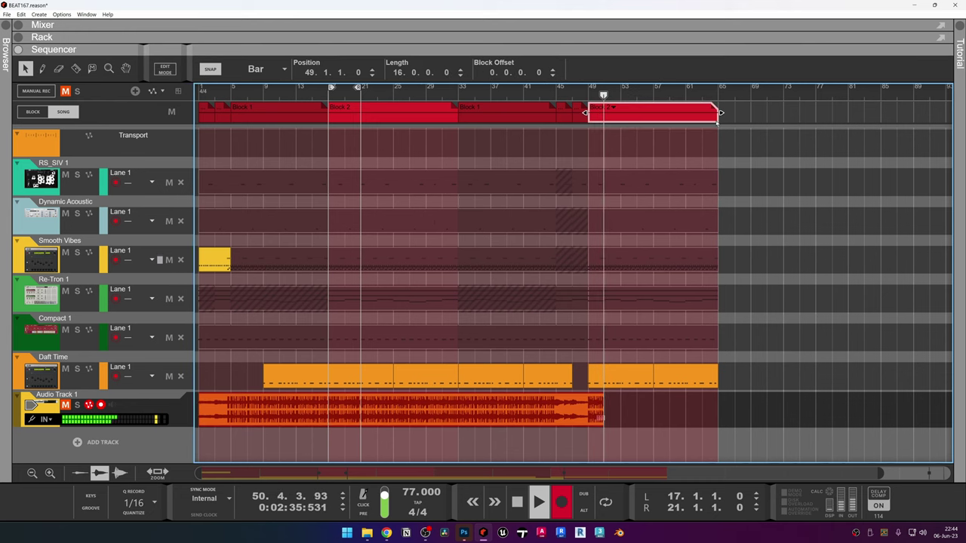
pyautogui.moveTo(719, 113); pyautogui.dragTo(783, 113)
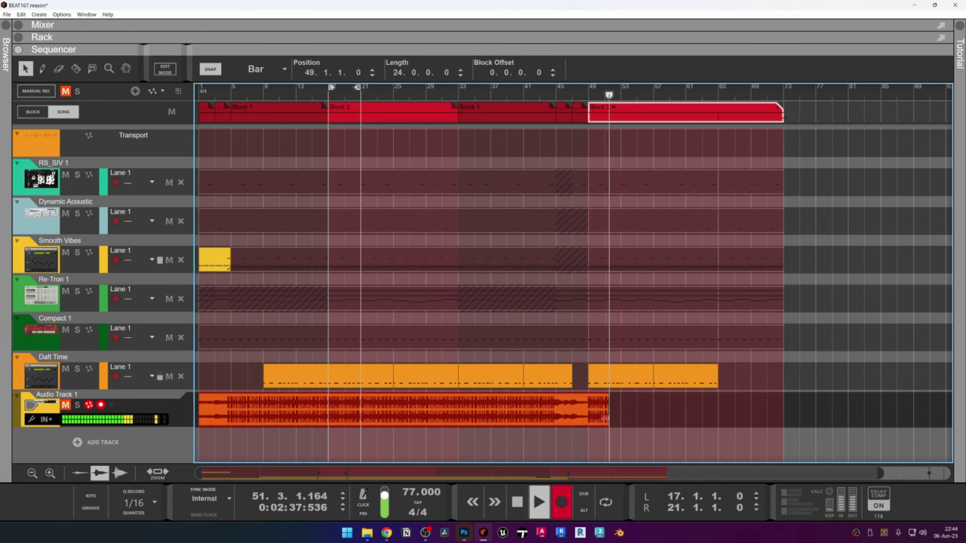
pyautogui.click(694, 378)
pyautogui.hotkey('ctrl', 'd')
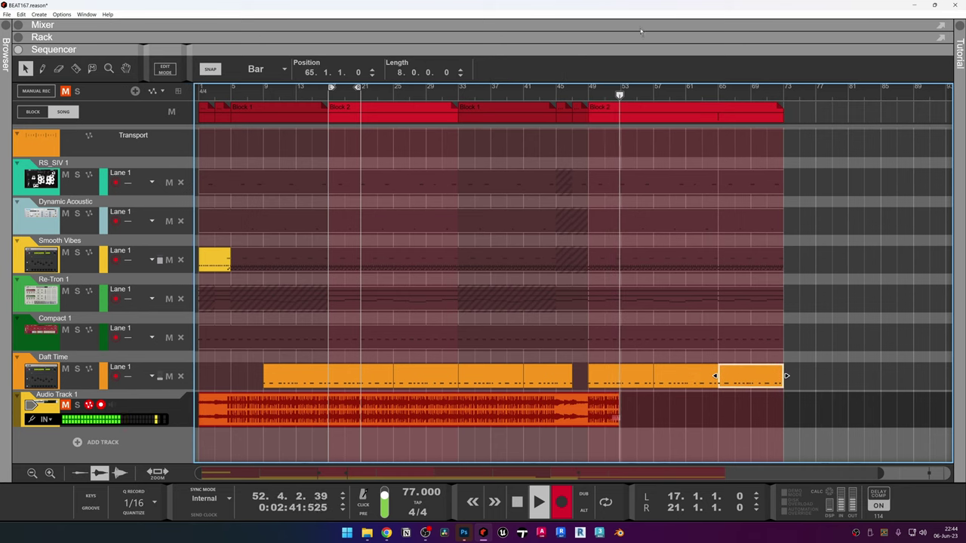
# Create a Master Level automation lane for the master fader and add an 8-bar clip starting at bar 65
pyautogui.press('F5')
pyautogui.rightClick(855, 310)
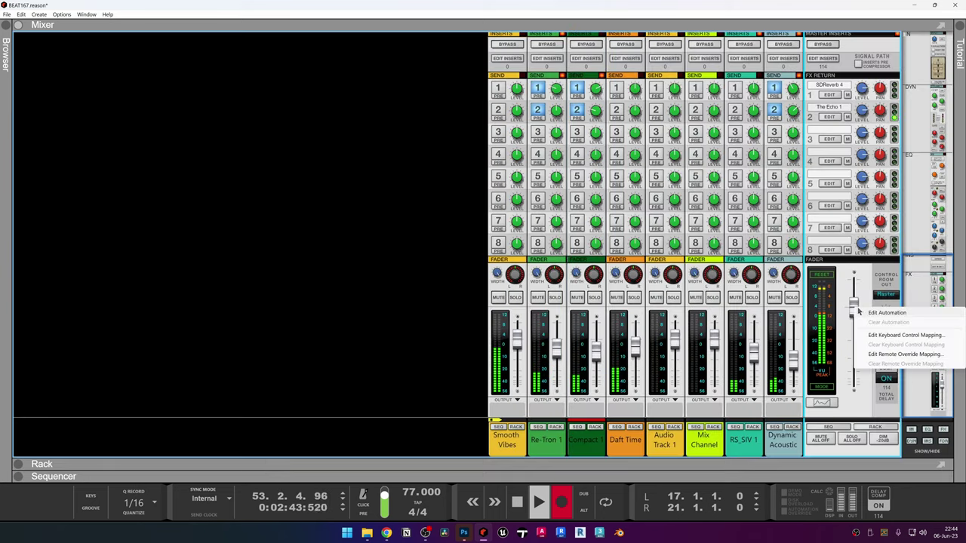
pyautogui.press('Escape')
pyautogui.press('F7')
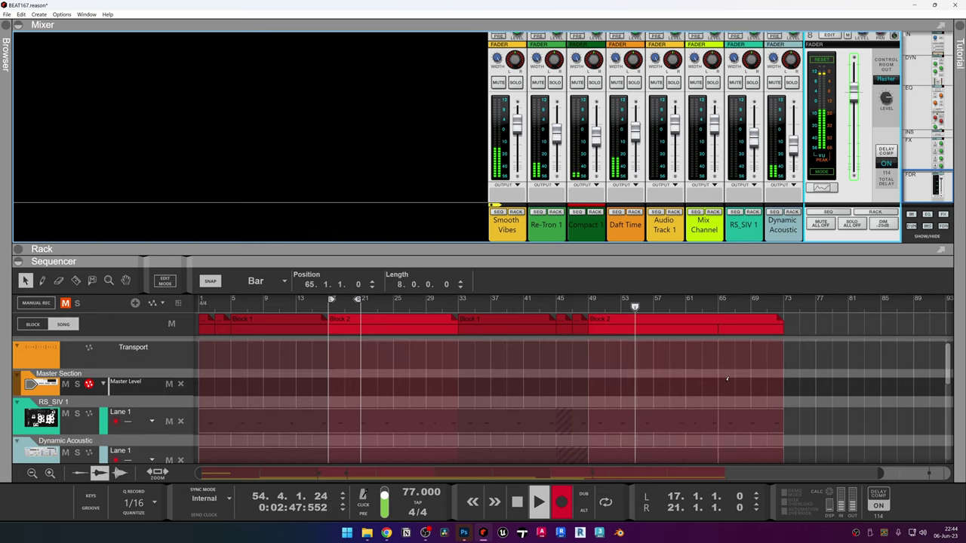
pyautogui.moveTo(723, 381); pyautogui.dragTo(750, 381)
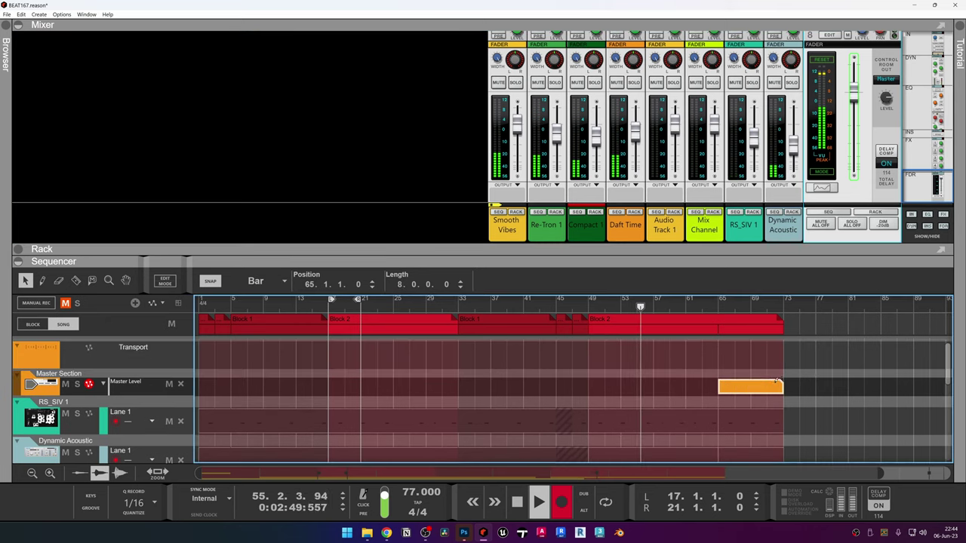
# Draw a curved Master Level fade-out from bar 65 to value 0 at bar 72, and extend its clip to about bar 92
pyautogui.doubleClick(766, 387)
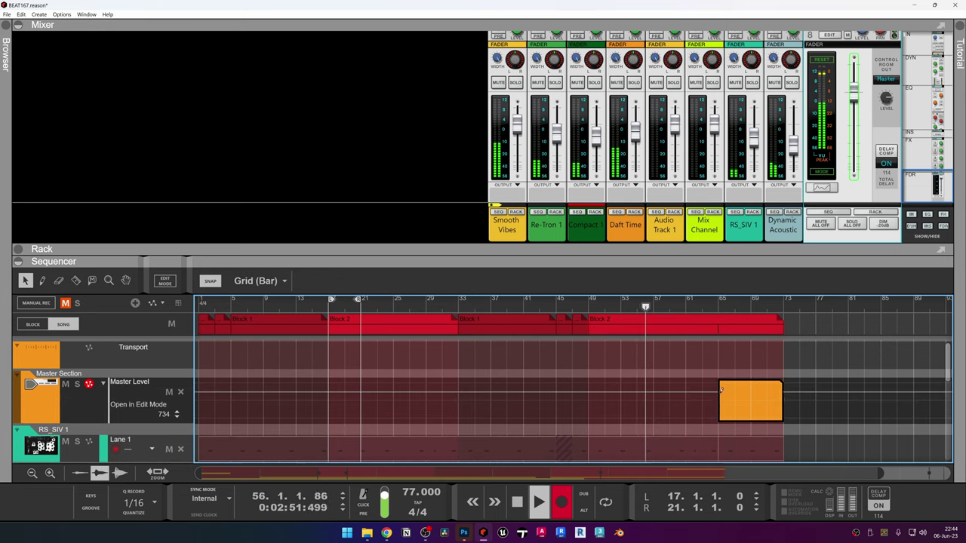
pyautogui.click(752, 410)
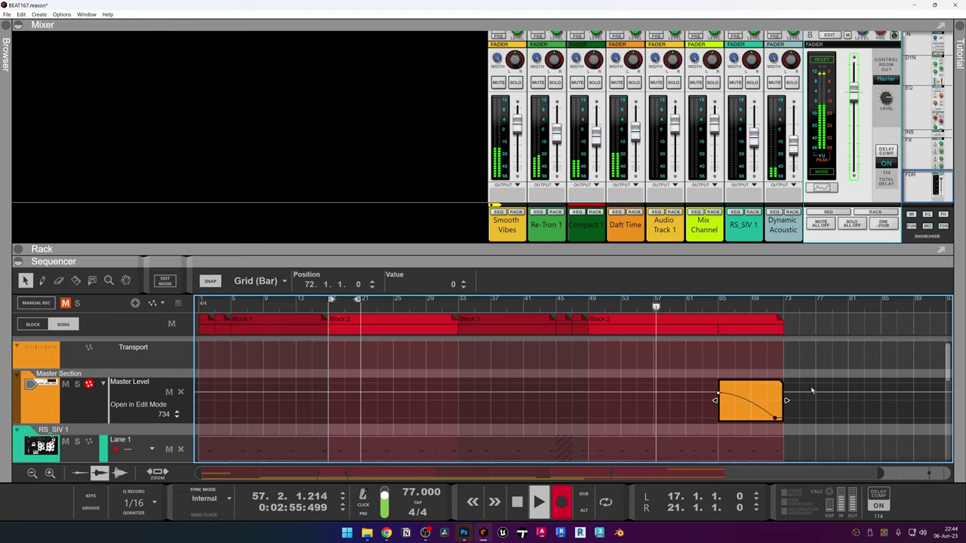
pyautogui.scroll(-5, 808, 391)
pyautogui.scroll(1, 747, 401)
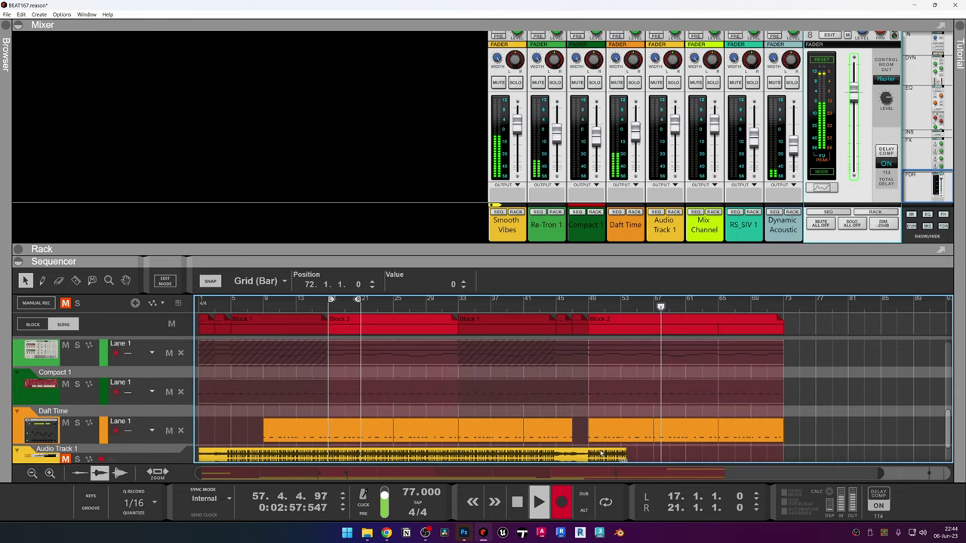
pyautogui.scroll(5, 602, 454)
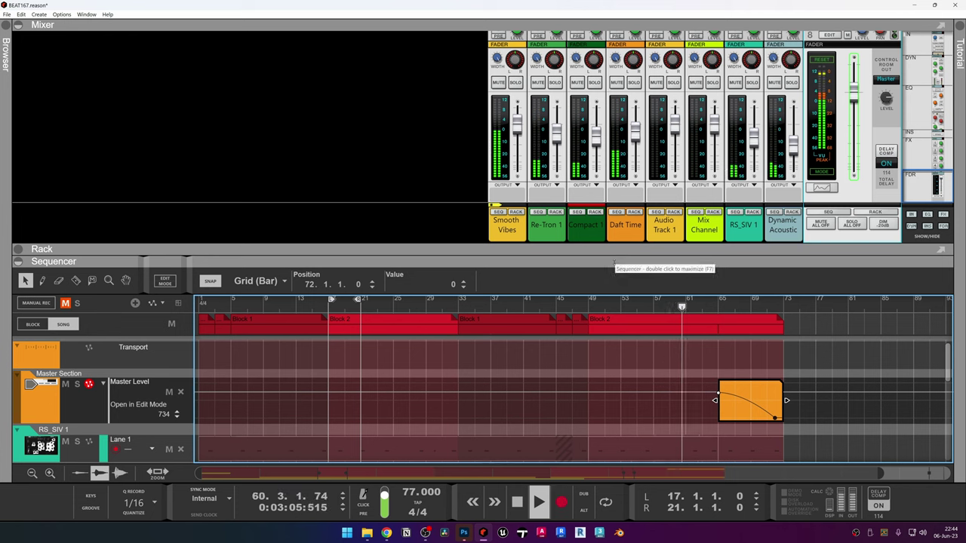
pyautogui.moveTo(785, 399); pyautogui.dragTo(937, 400)
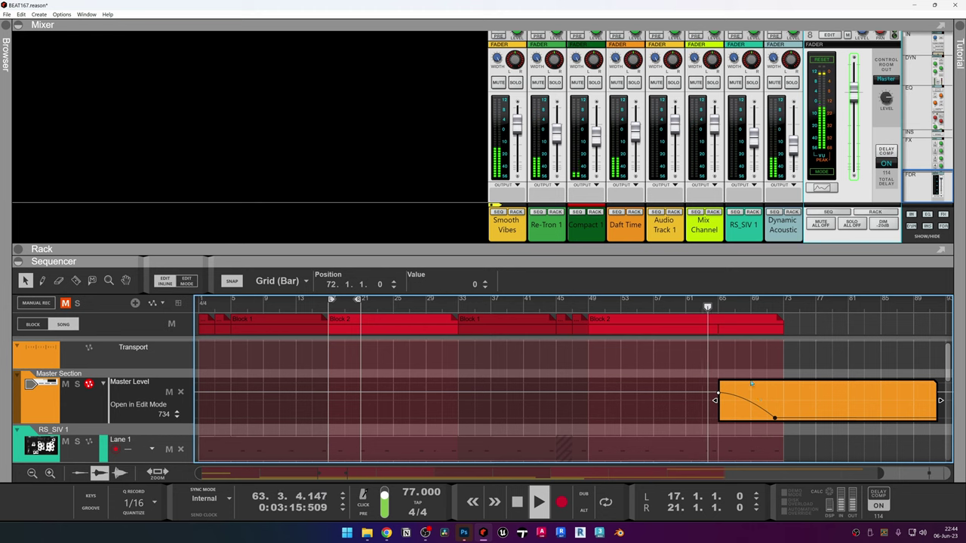
# Switch the master section's meter mode to Peak
pyautogui.click(818, 173)
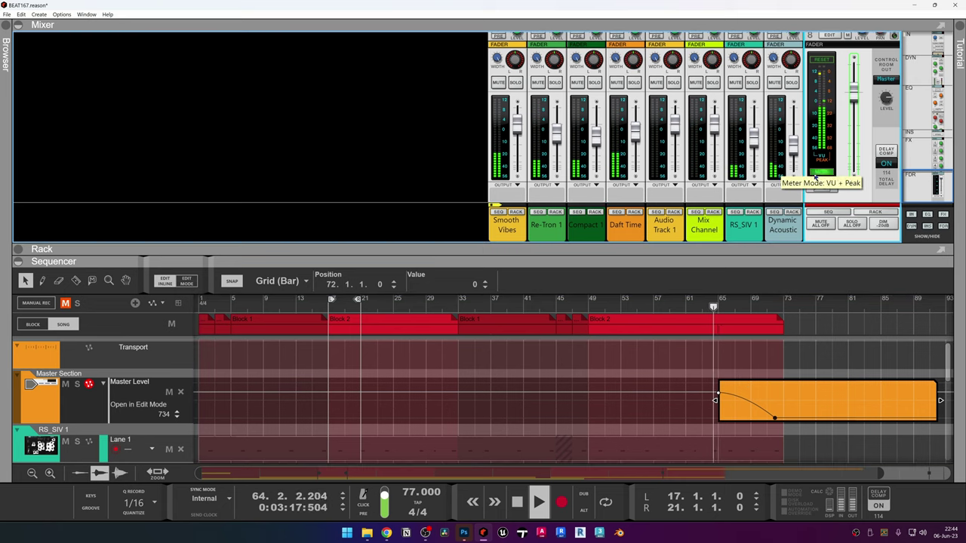
pyautogui.click(816, 174)
pyautogui.click(815, 176)
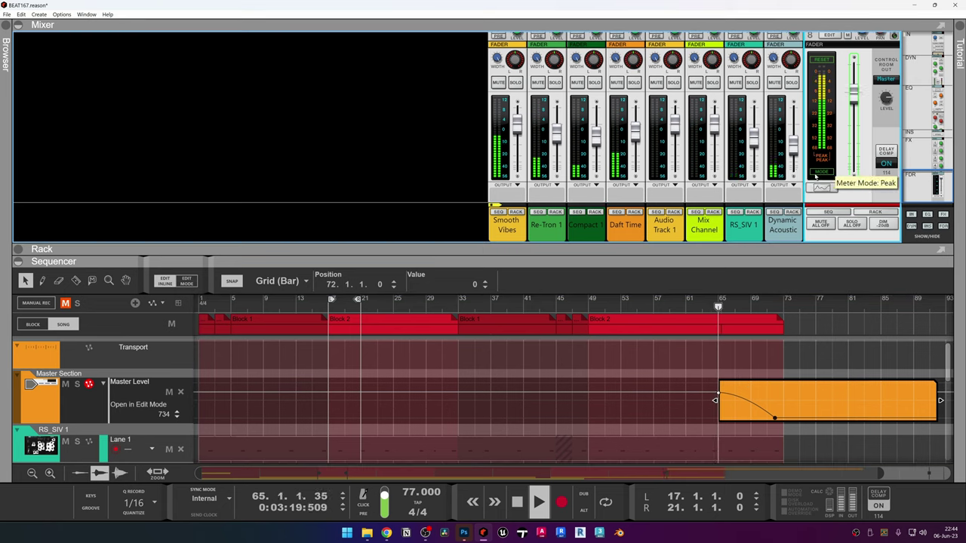